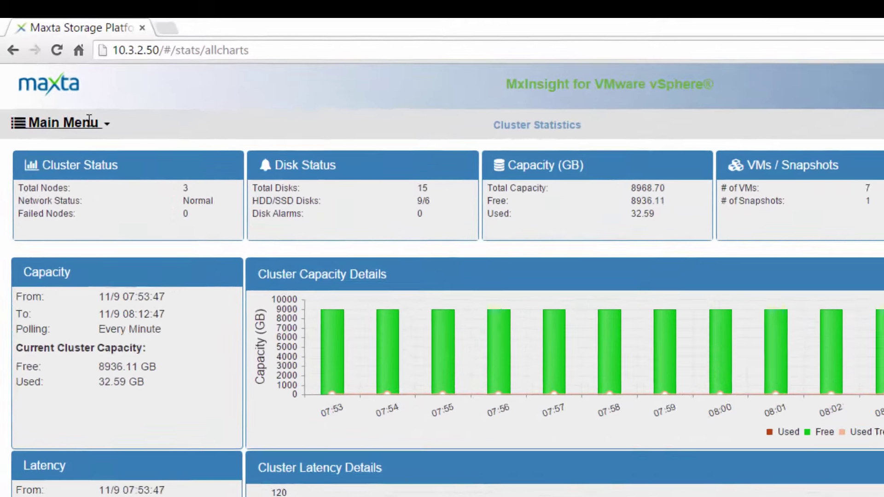
Step: Open the Main Menu to reach Administration > VM Creation
click(89, 121)
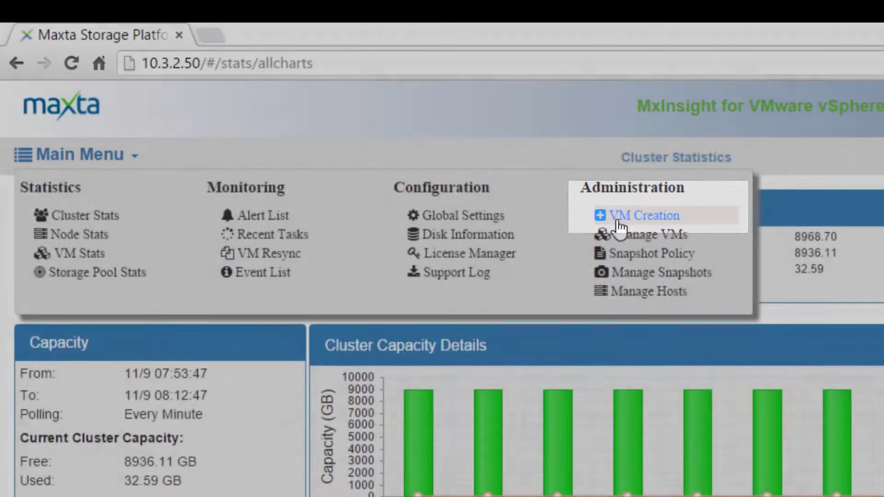
Step: Start a new VM named w2k8-18 with OS version Microsoft Windows Server 2008 R2 (64-bit)
click(619, 225)
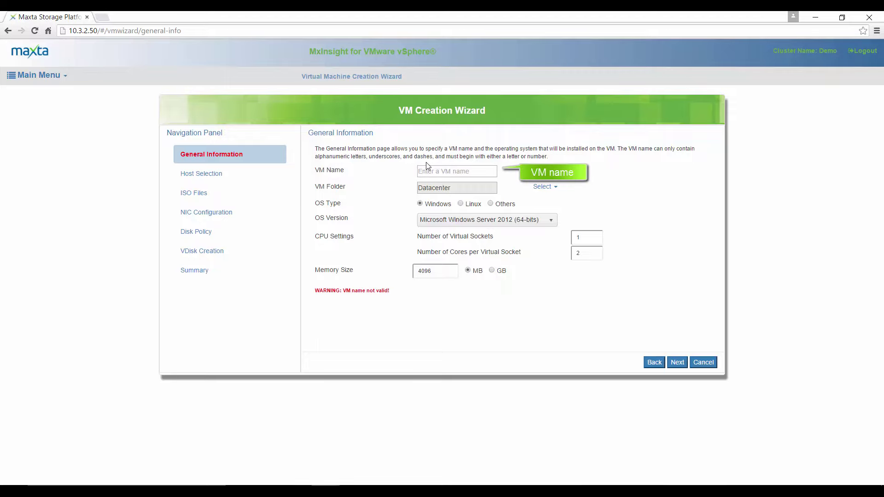
click(437, 169)
text(w2k8-18)
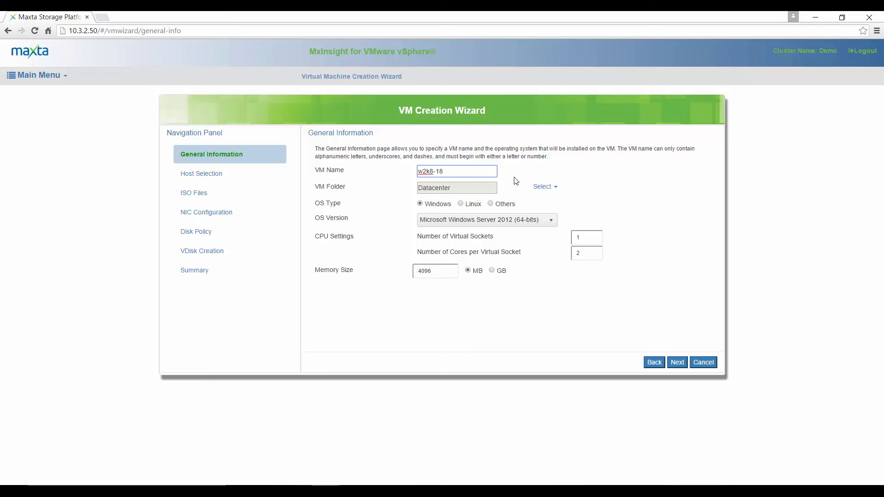
click(527, 221)
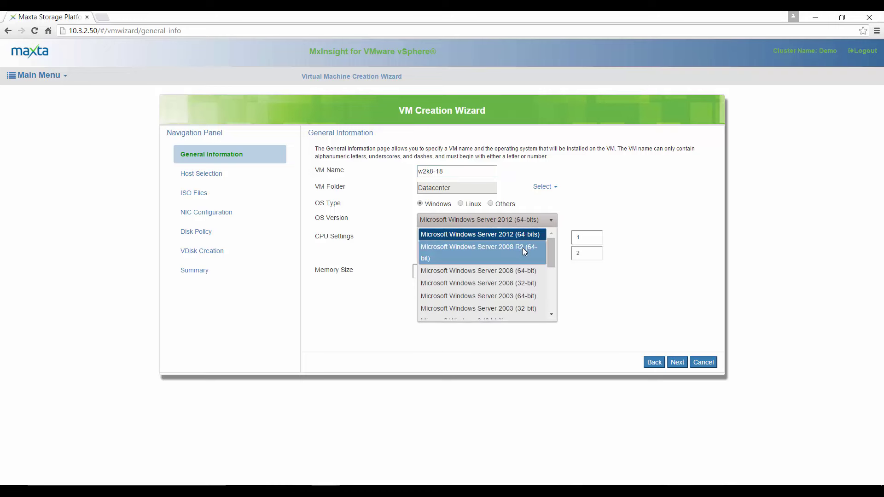
click(523, 251)
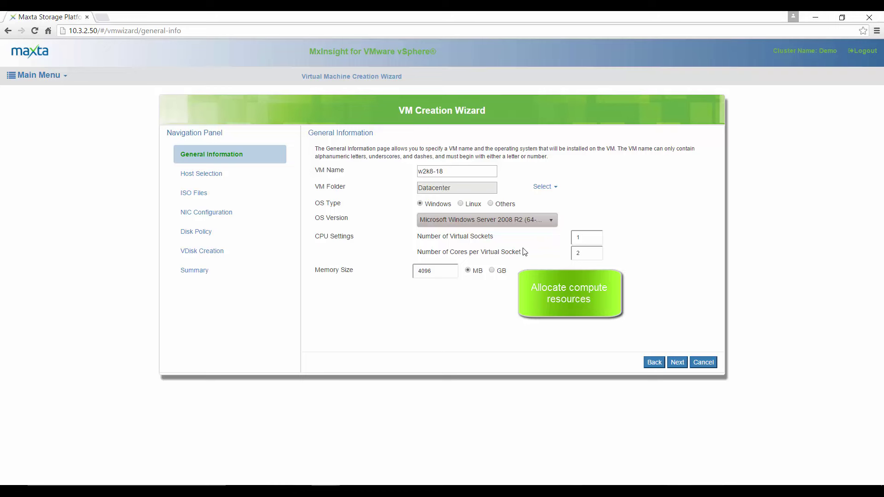
Step: Place the VM on host 10.1.0.18 and continue past ISO Files to NIC Configuration
click(676, 363)
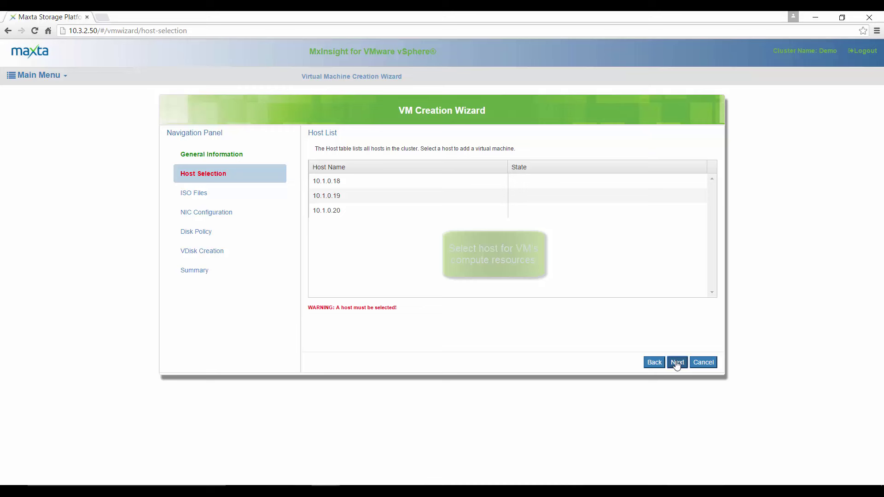
click(519, 185)
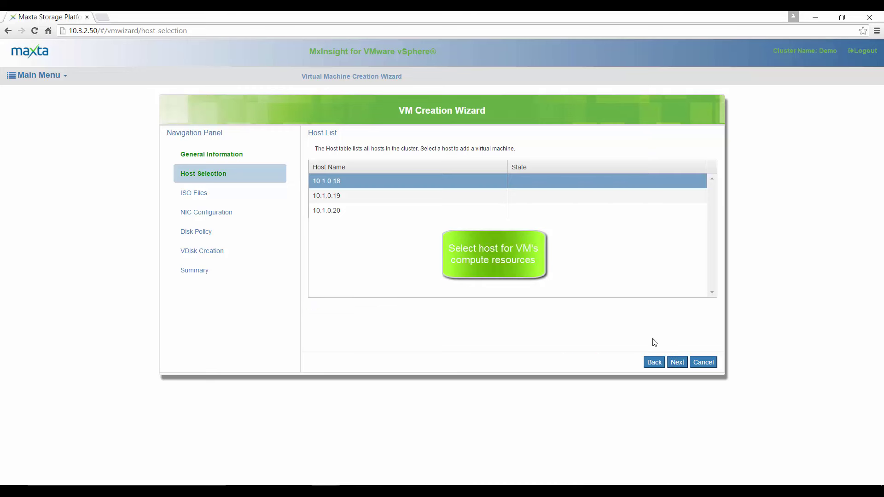
click(671, 364)
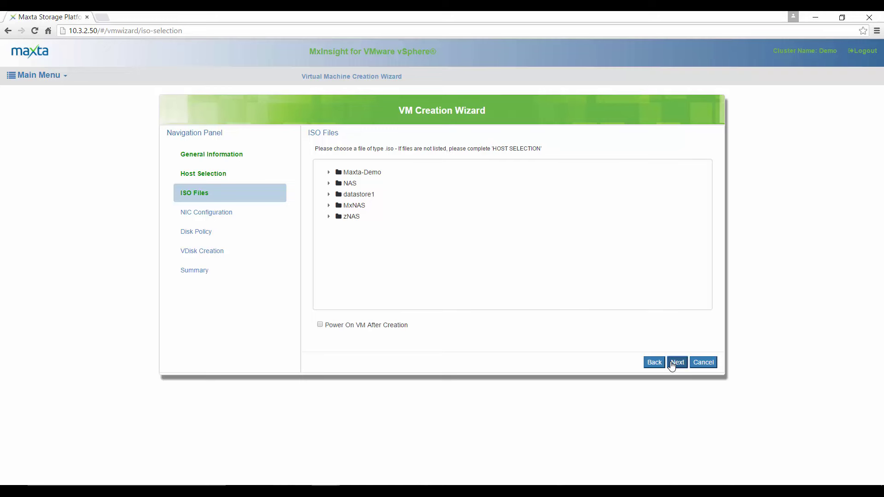
click(675, 362)
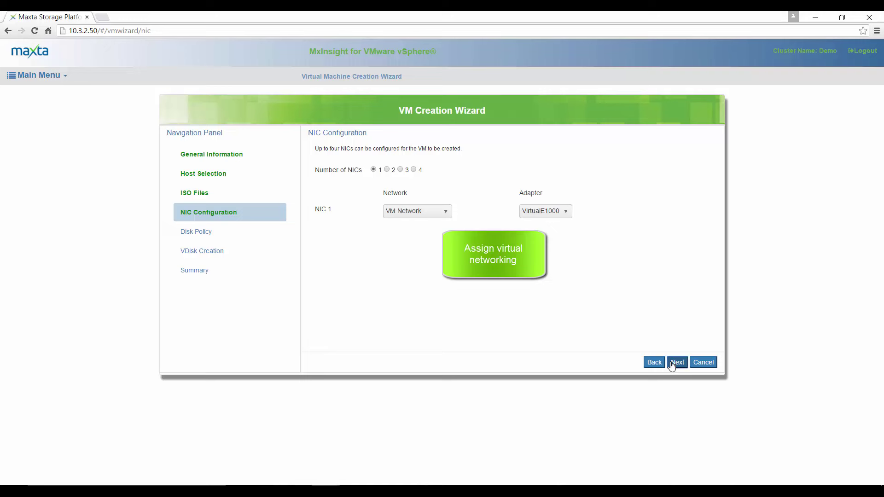
Step: Advance to the Disk Policy page, leaving Number of Replicas at 2
click(675, 363)
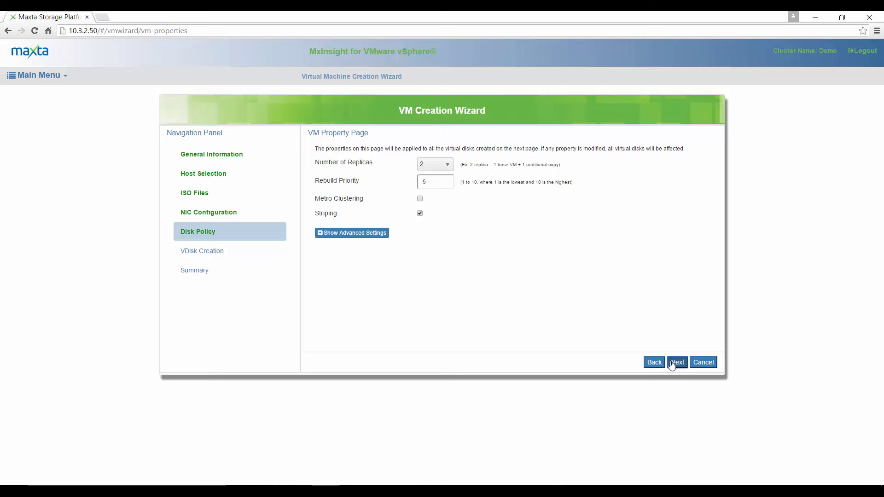
click(447, 166)
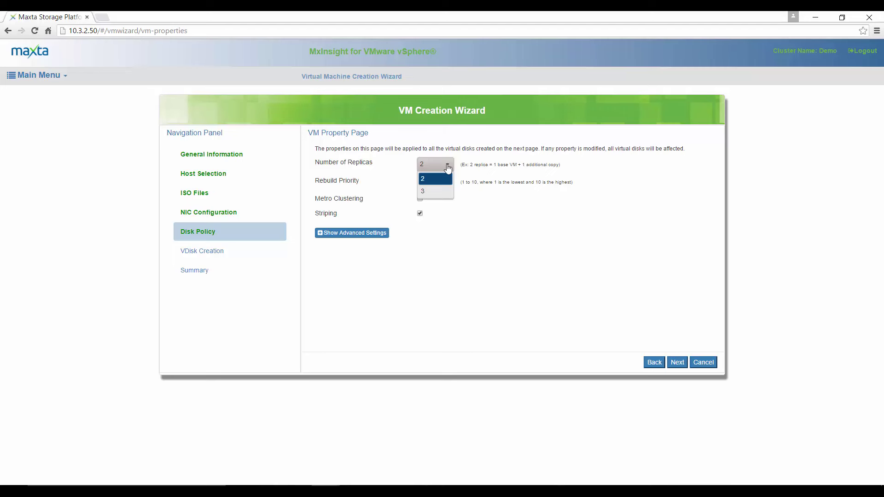
click(447, 168)
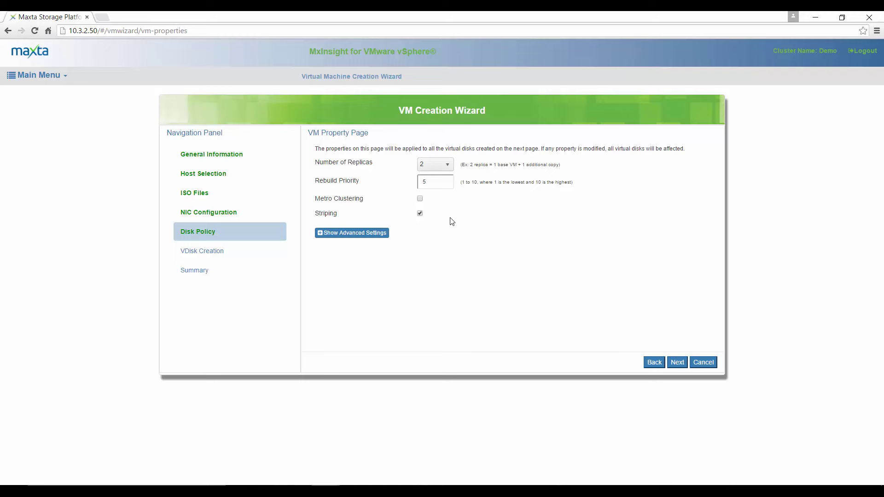
Step: Reveal the advanced storage placement settings and enable Node Affinity
click(353, 234)
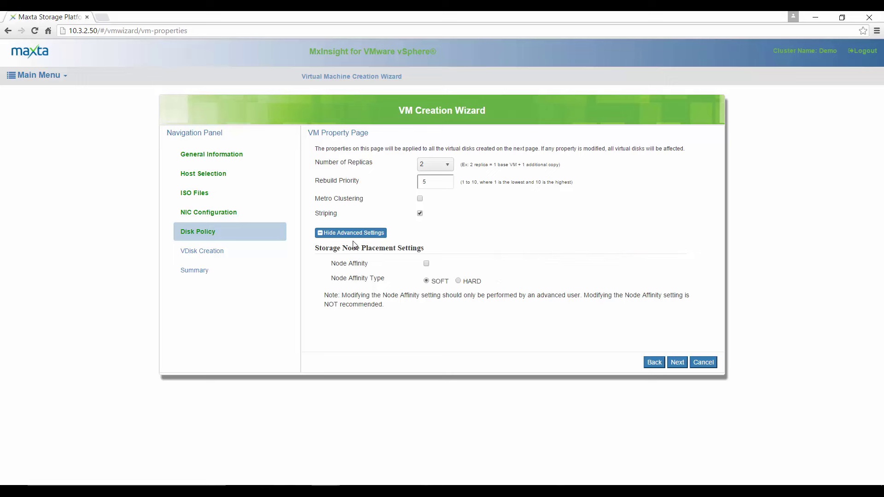
click(426, 264)
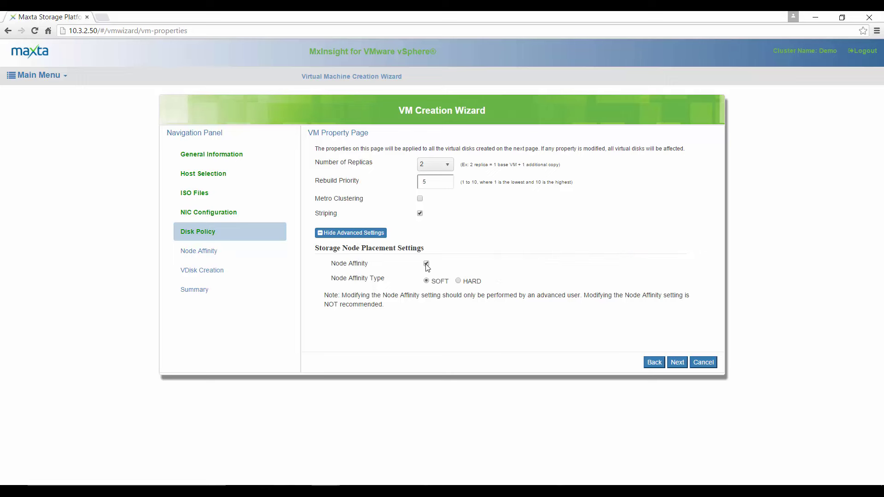
Step: Try then clear nodes 10.1.0.20 and 10.1.0.18, and switch Node Affinity back off
click(239, 258)
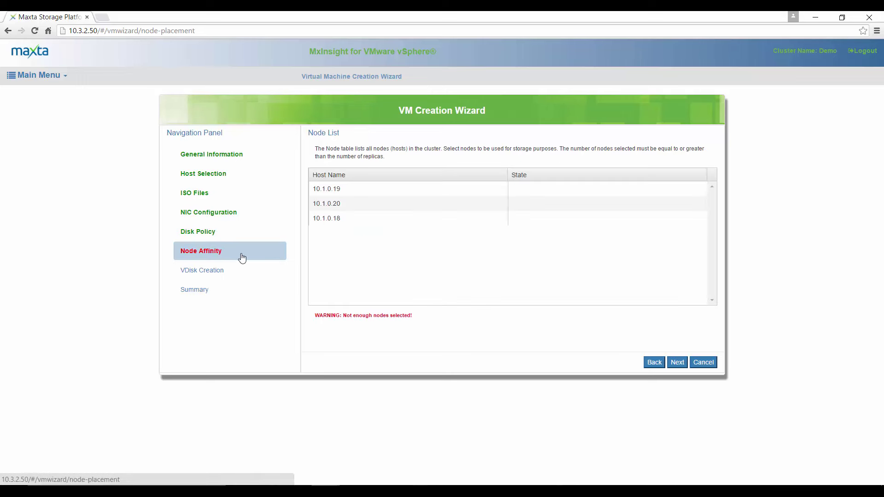
click(331, 203)
click(335, 217)
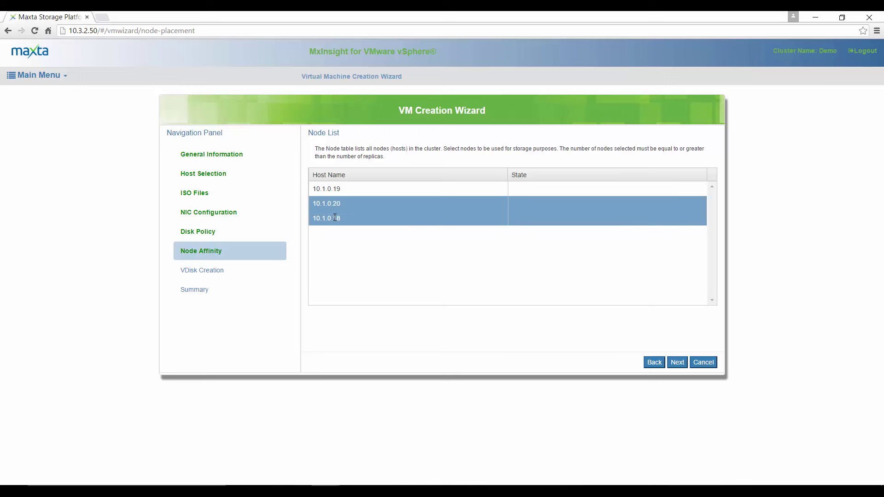
click(334, 218)
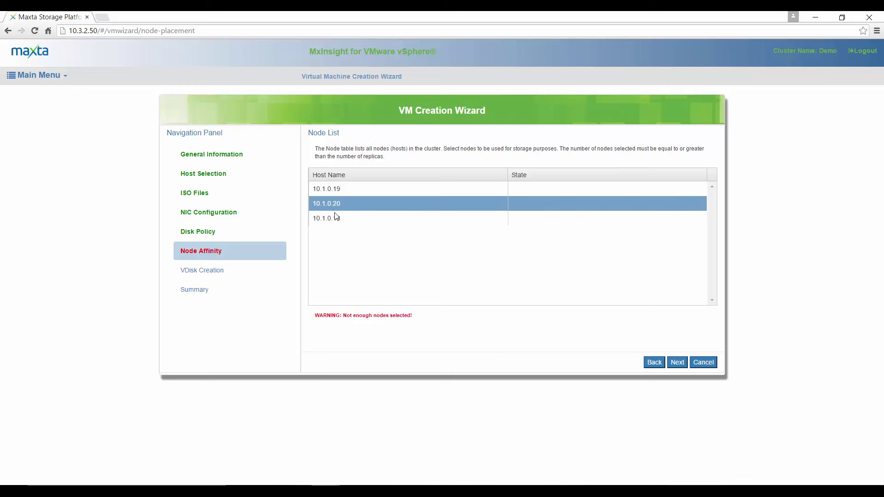
click(337, 203)
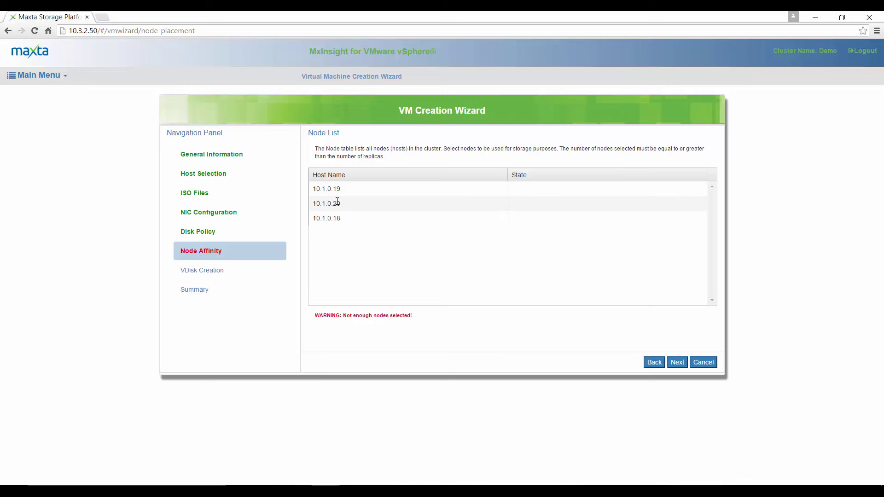
click(251, 237)
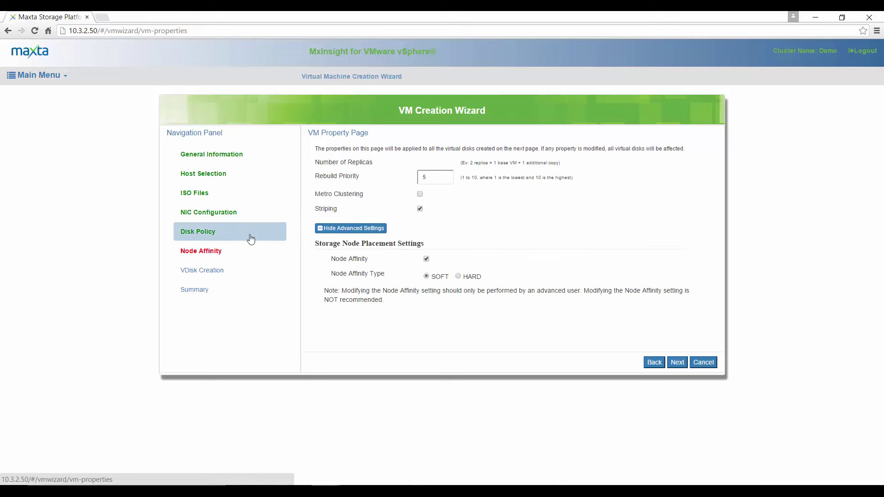
click(426, 263)
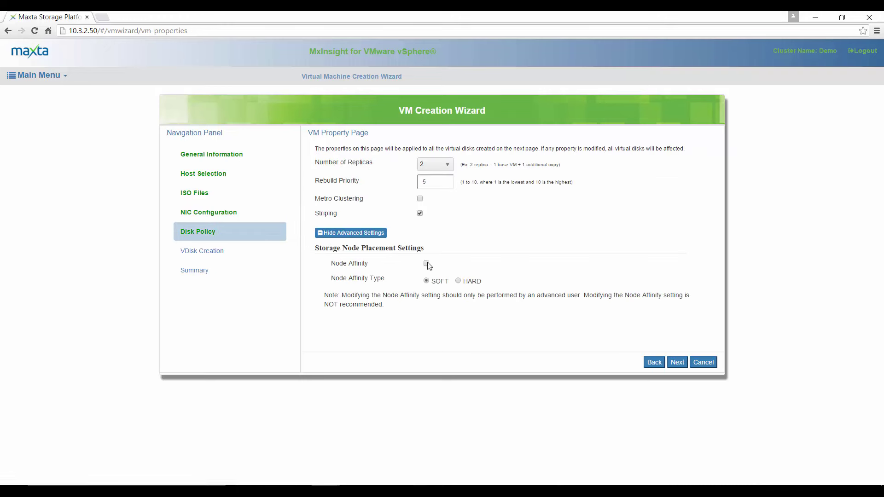
Step: Advance to VDisk Creation and display the Page Size options
click(222, 253)
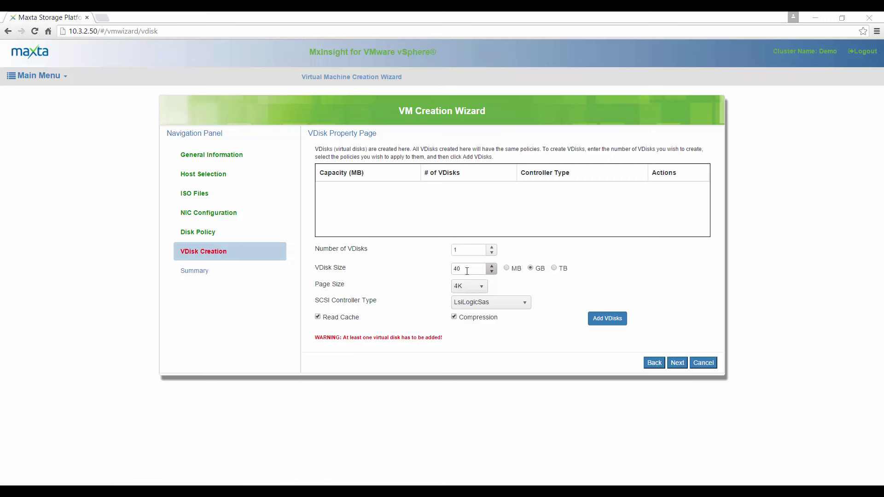
click(474, 286)
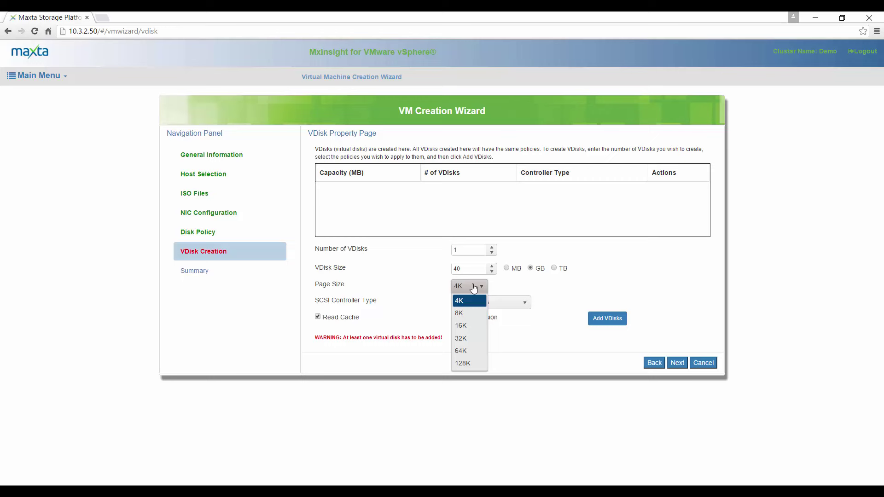
Step: Keep 4K page size and LsiLogicSas controller, with Read Cache and Compression enabled
click(474, 288)
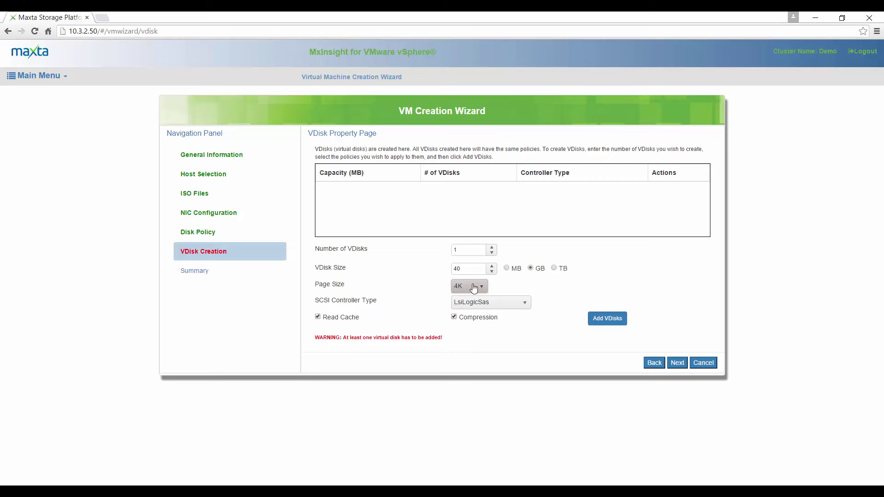
click(509, 302)
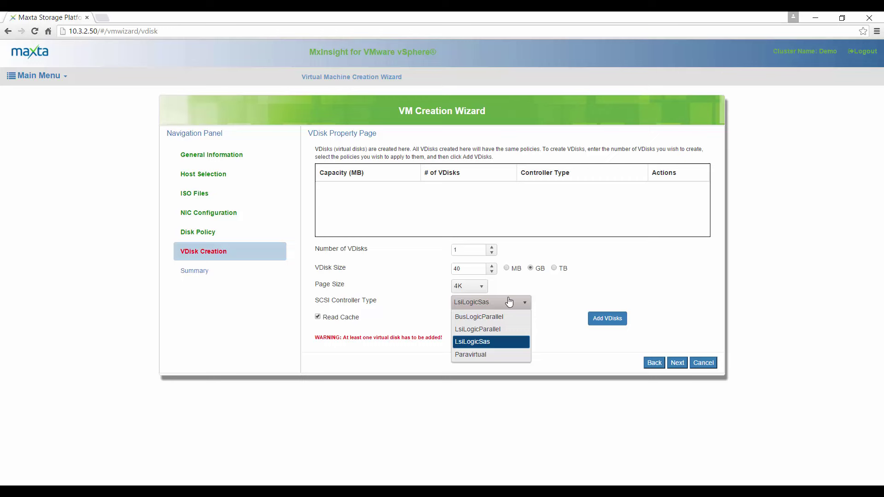
click(509, 302)
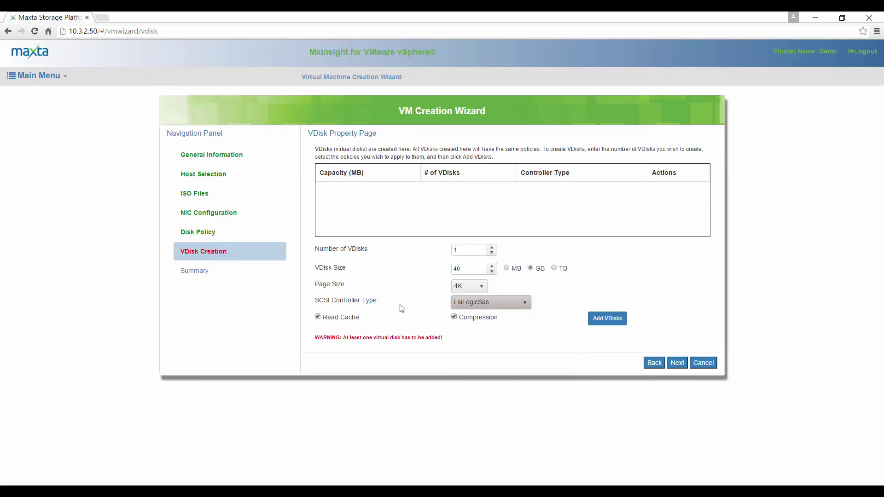
click(453, 318)
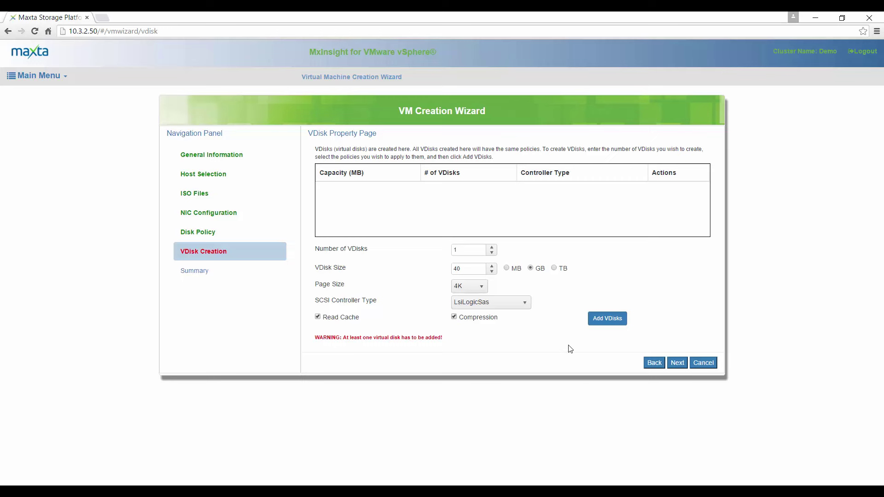
Step: Queue VDisks of 40 GB and 100 GB, then submit the wizard to create w2k8-18
click(602, 323)
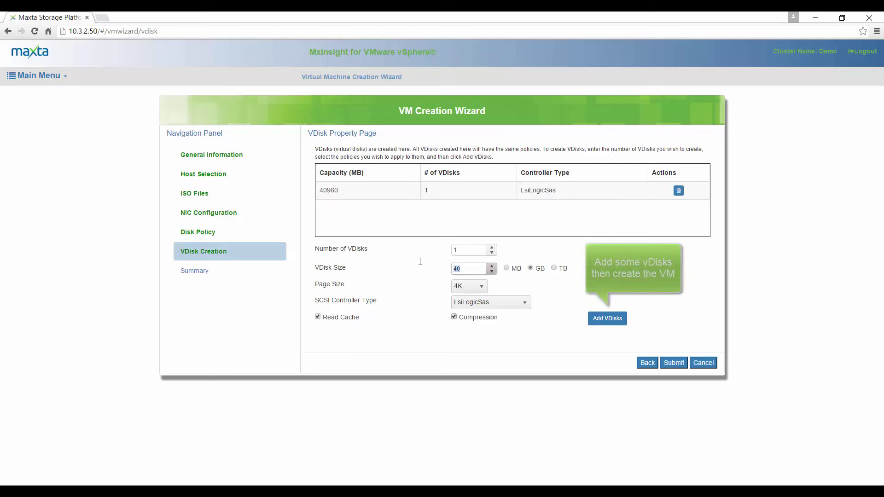
key(BackSpace)
key(BackSpace)
text(100)
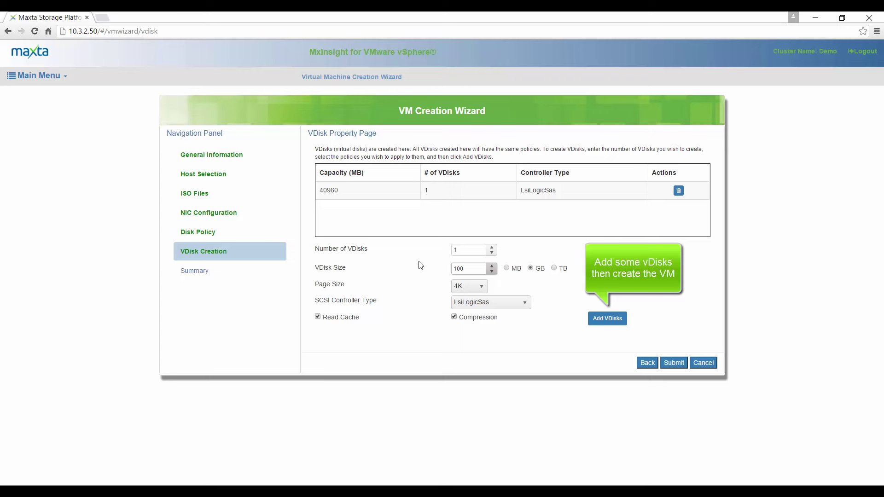
click(606, 322)
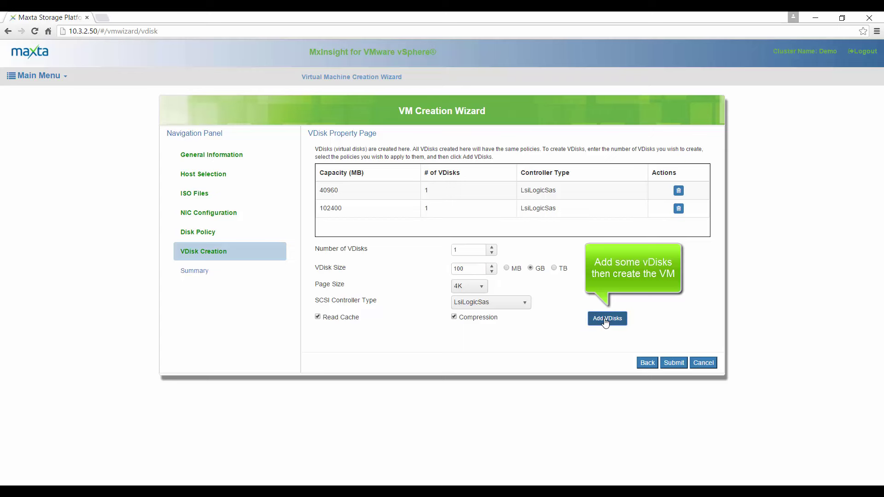
click(675, 364)
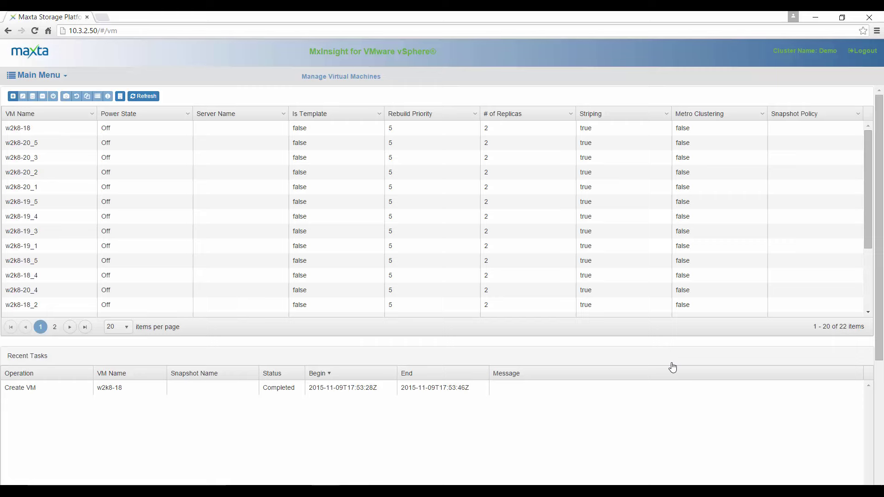
Step: Select the w2k8-18 row at the top of the Manage Virtual Machines list
click(143, 130)
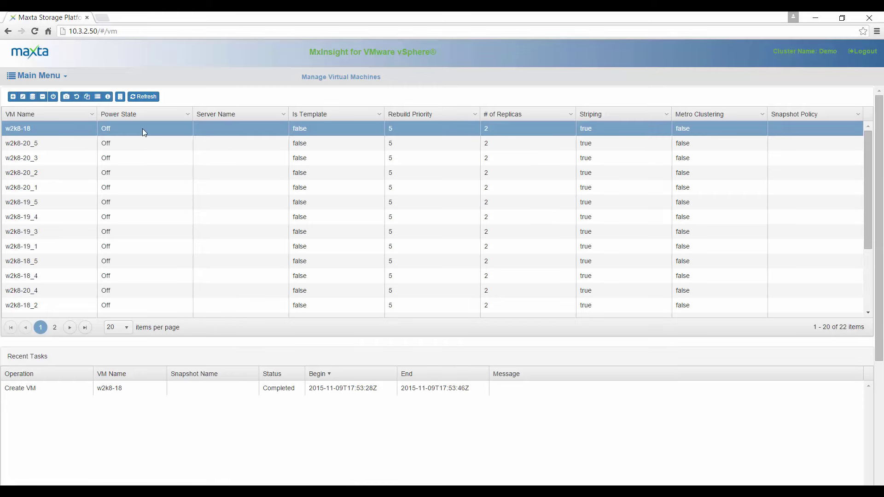
click(23, 97)
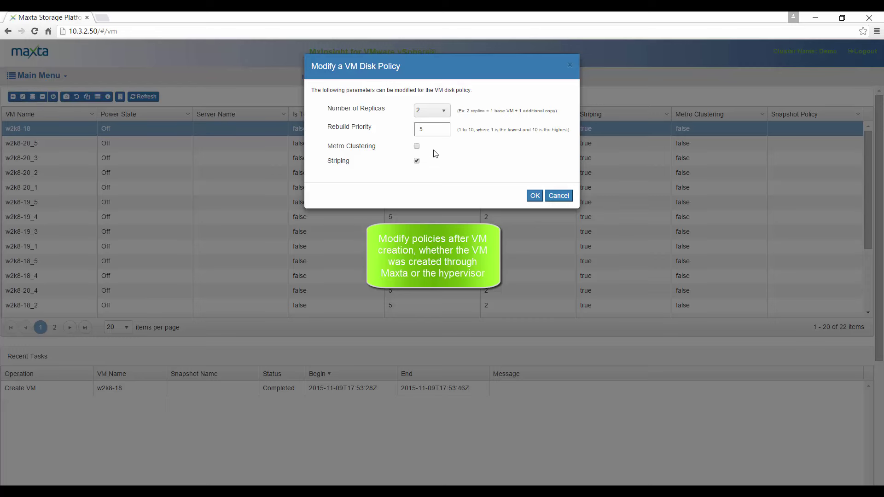
click(442, 111)
click(442, 111)
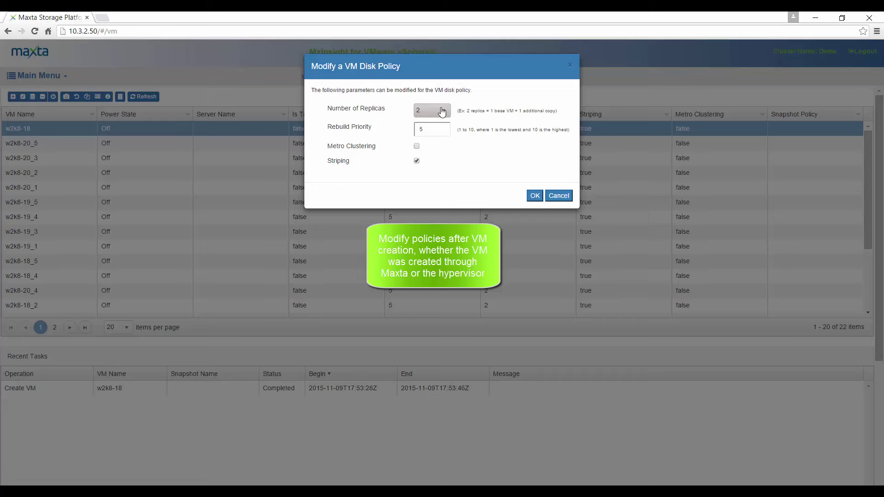
click(558, 196)
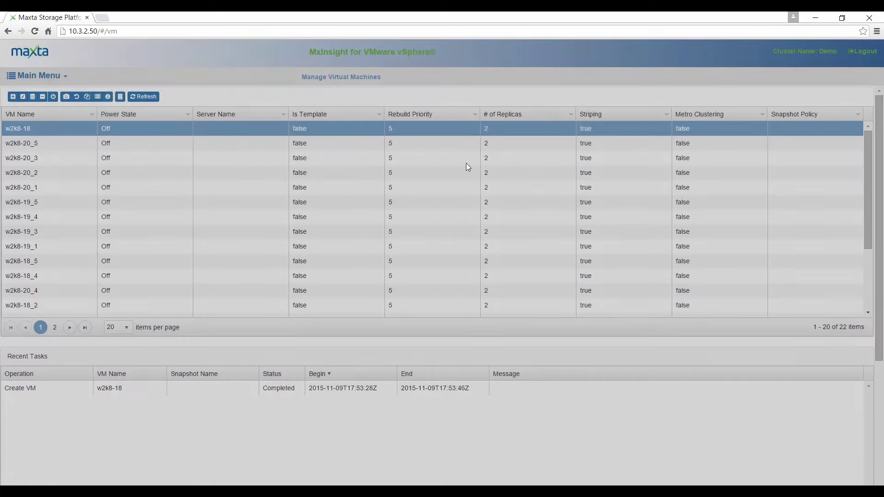
click(32, 97)
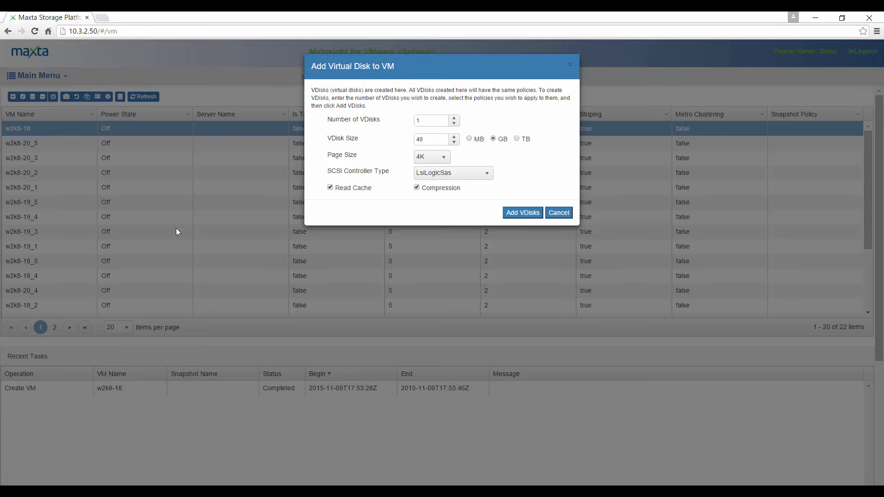
click(443, 157)
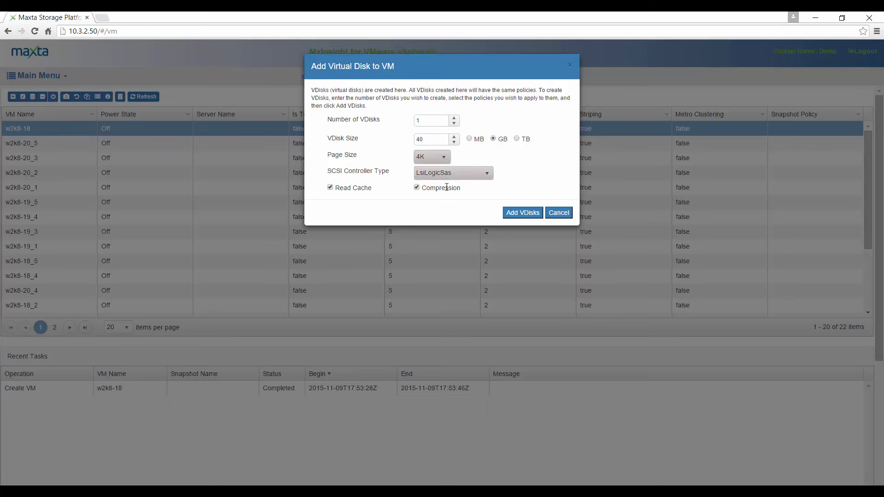
click(558, 213)
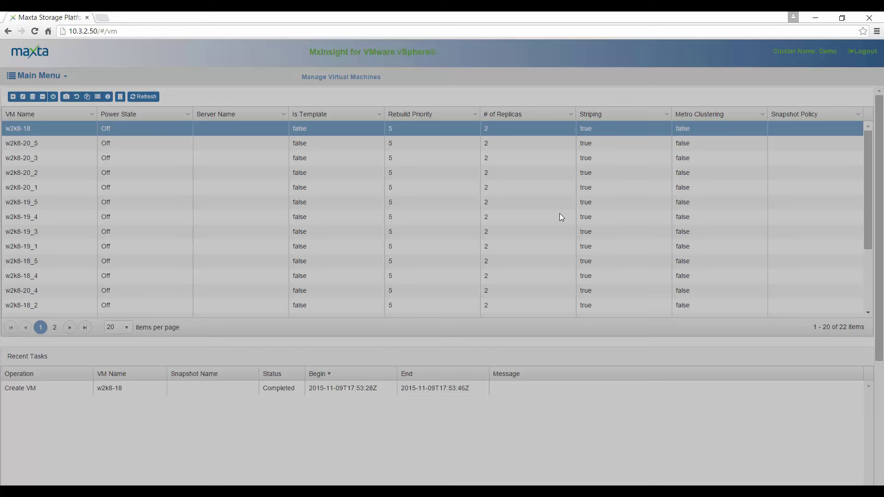